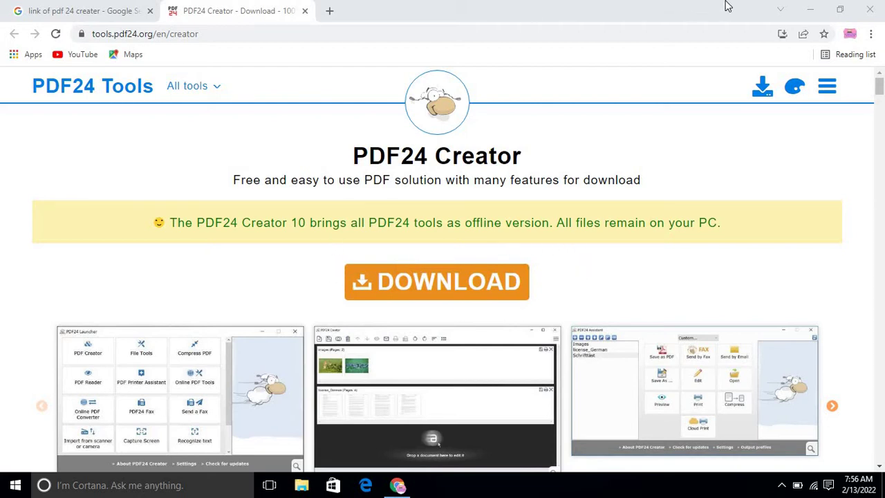
Minimize Chrome and select the PDF24 Creator shortcut on the desktop.
click(812, 14)
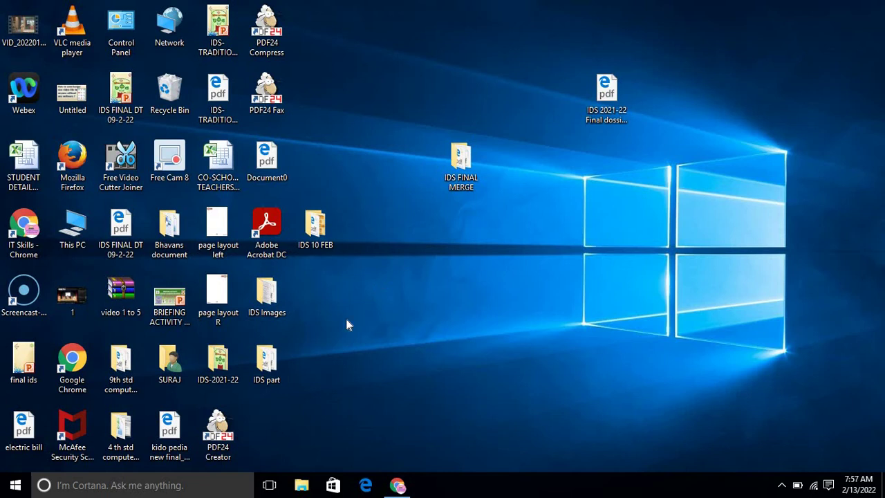
click(227, 430)
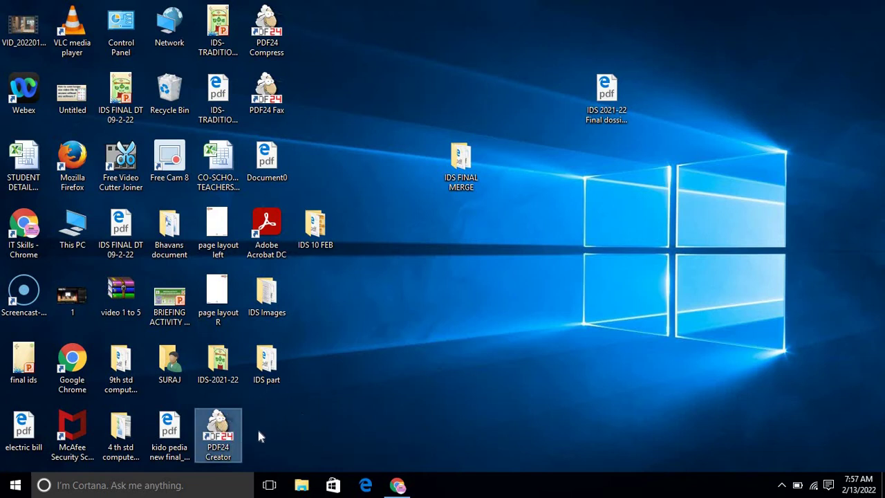
Launch PDF24 Creator and browse to Desktop > '4 th std computer result sheet'.
double_click(225, 441)
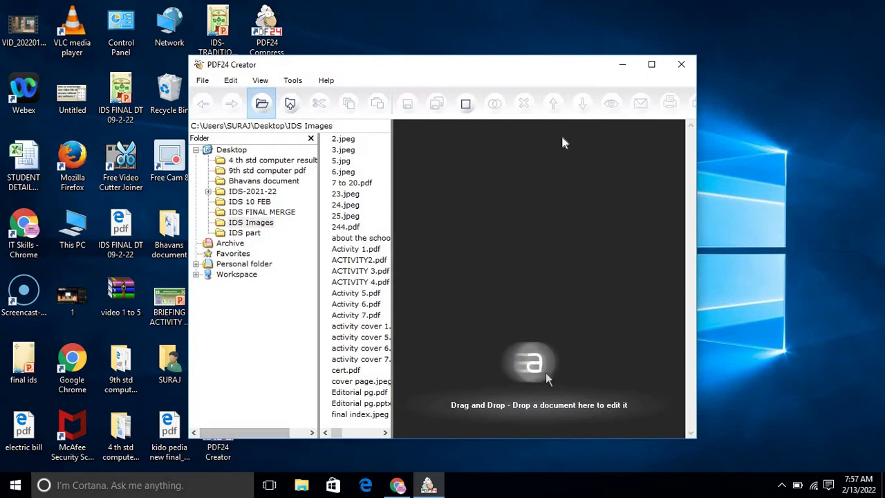
drag(494, 64, 542, 27)
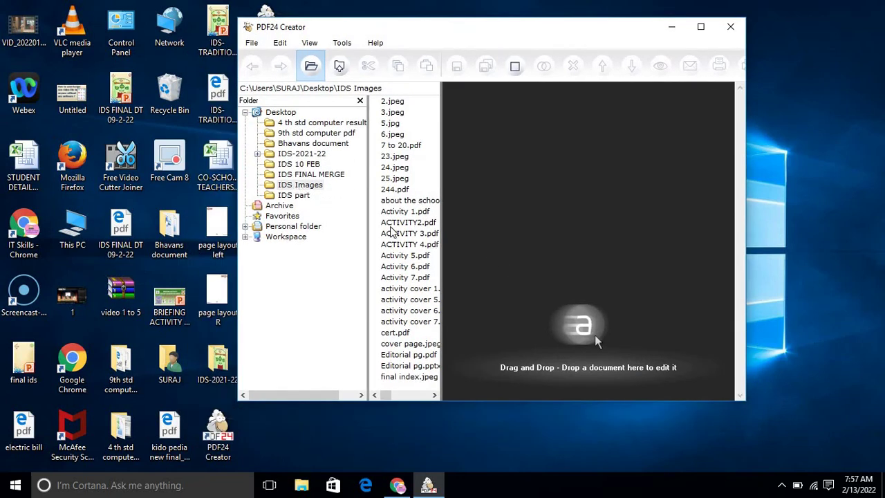
click(246, 113)
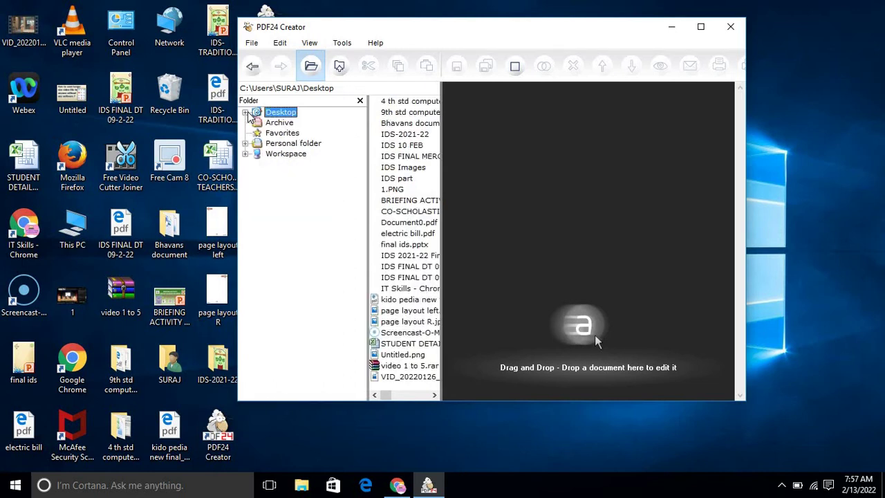
click(246, 112)
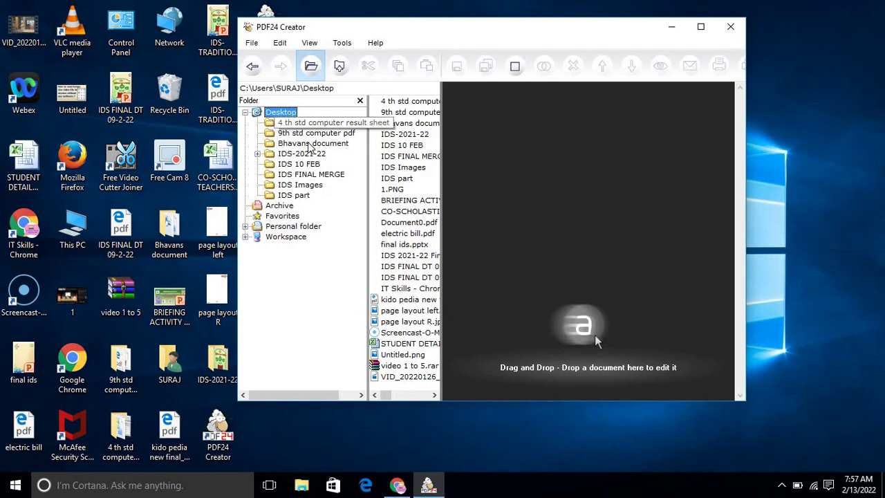
click(279, 126)
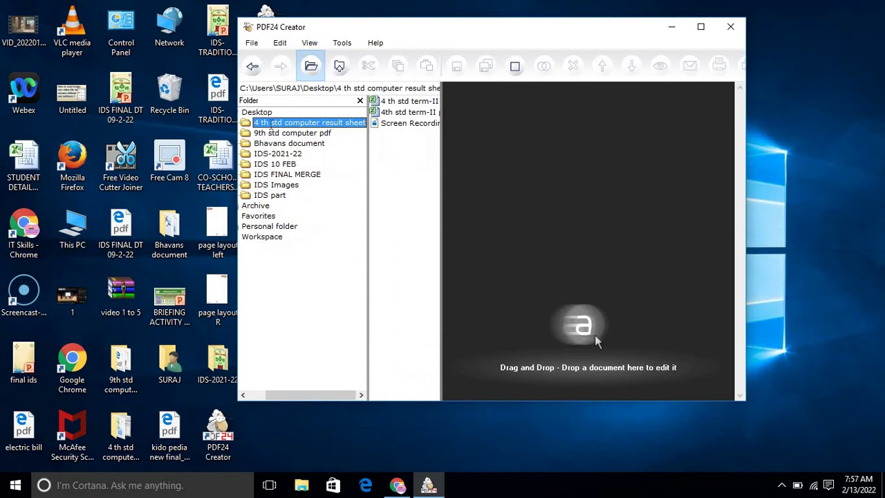
From '9th std computer pdf', drag the first 9th std term-II file in as a new document.
click(251, 135)
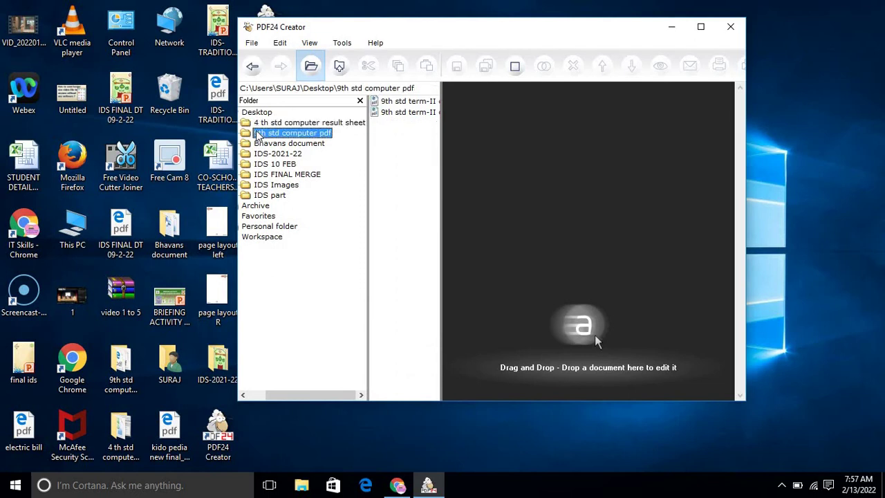
click(423, 103)
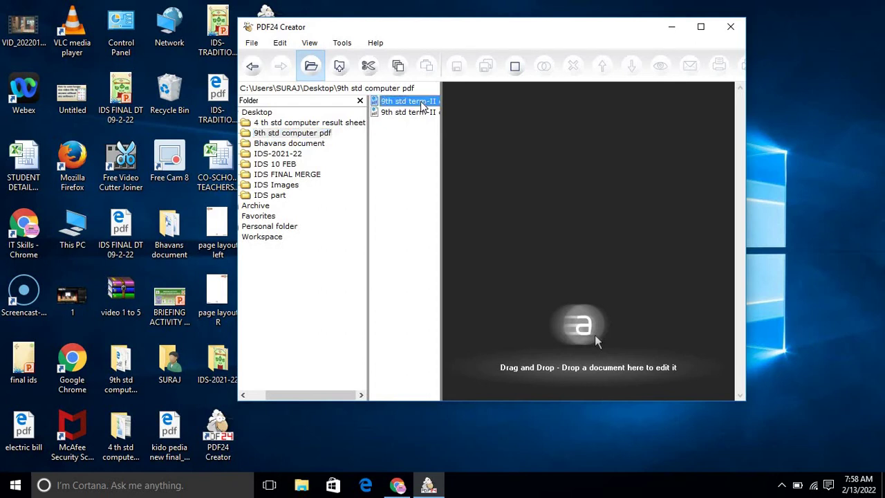
drag(423, 104, 584, 320)
drag(583, 351, 583, 351)
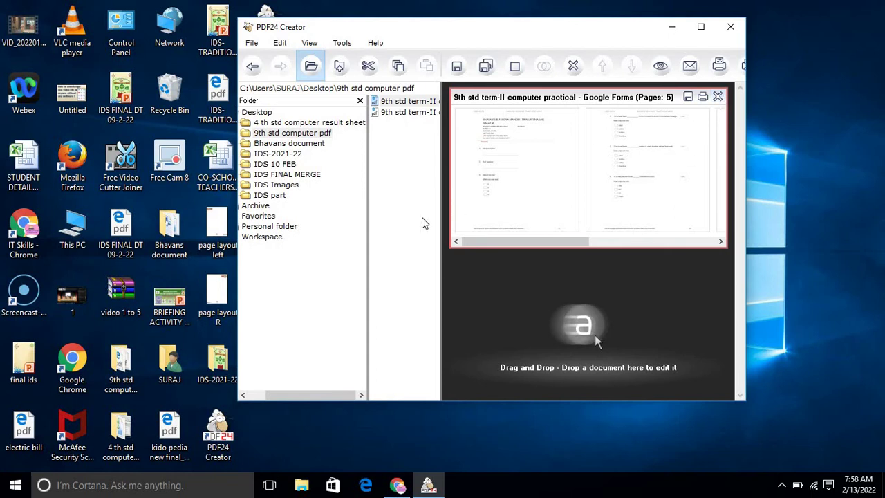
Delete two pages from the 9th std term-II document, leaving 3 of its 5 pages.
right_click(521, 178)
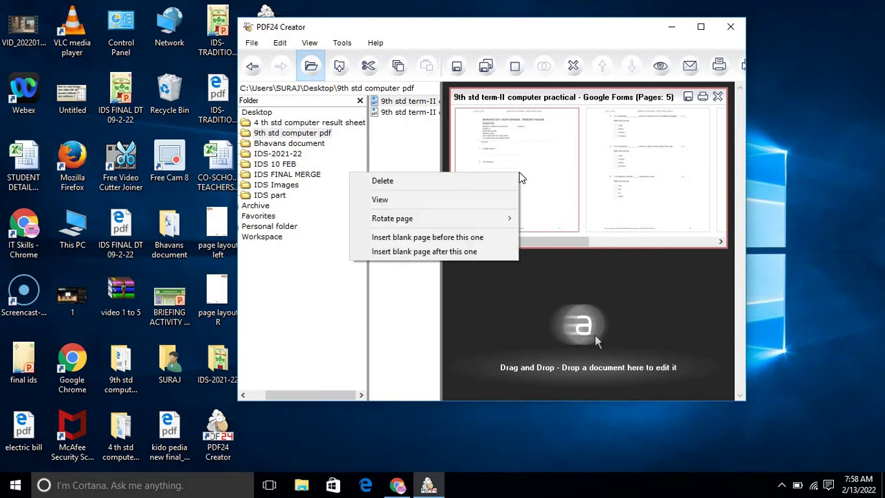
click(495, 189)
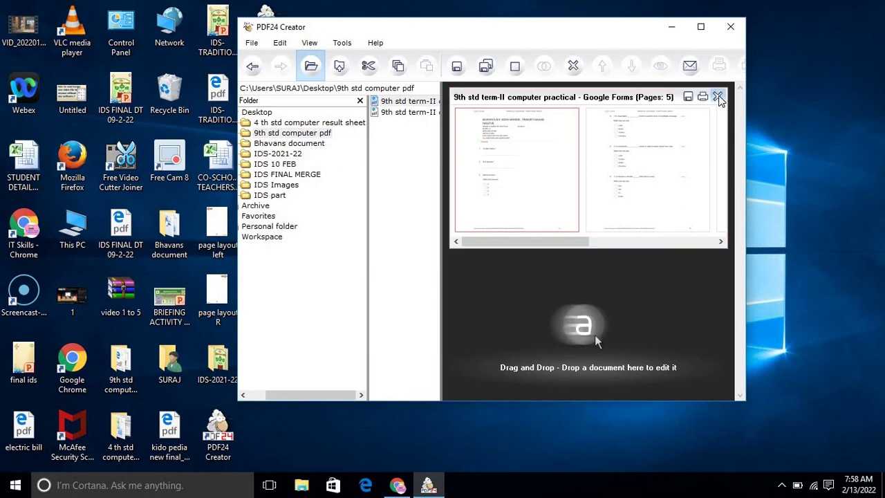
right_click(513, 168)
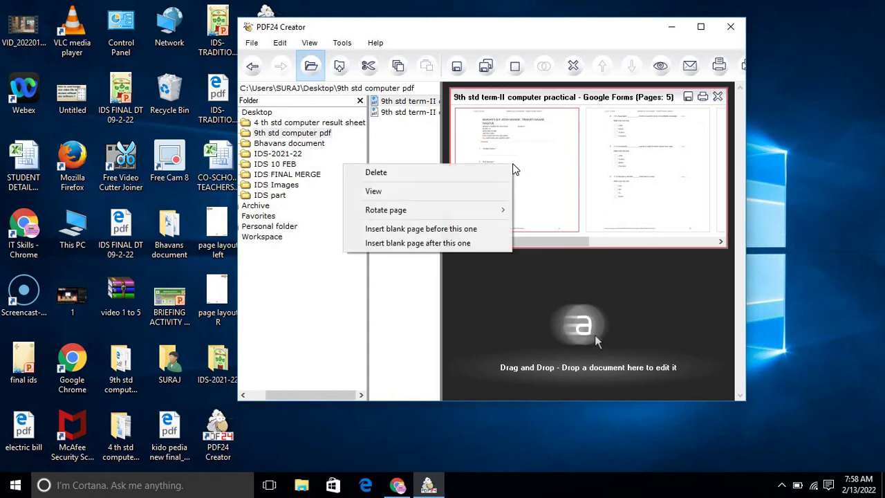
click(413, 172)
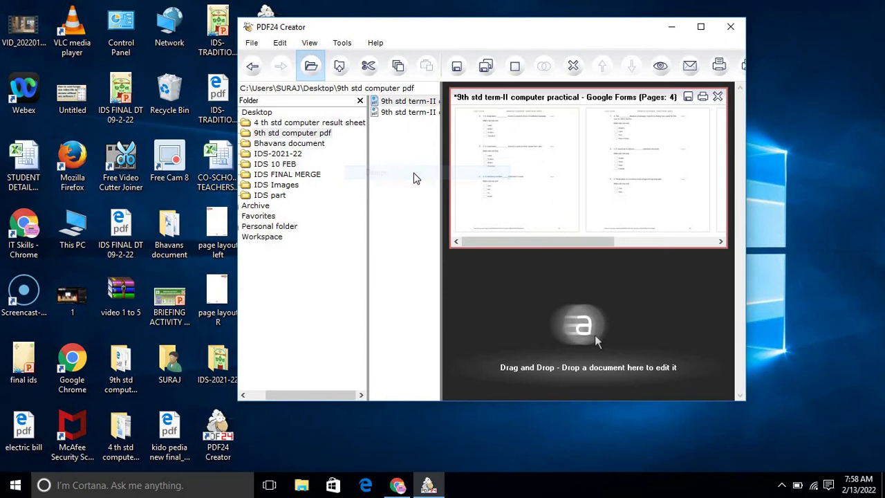
right_click(654, 158)
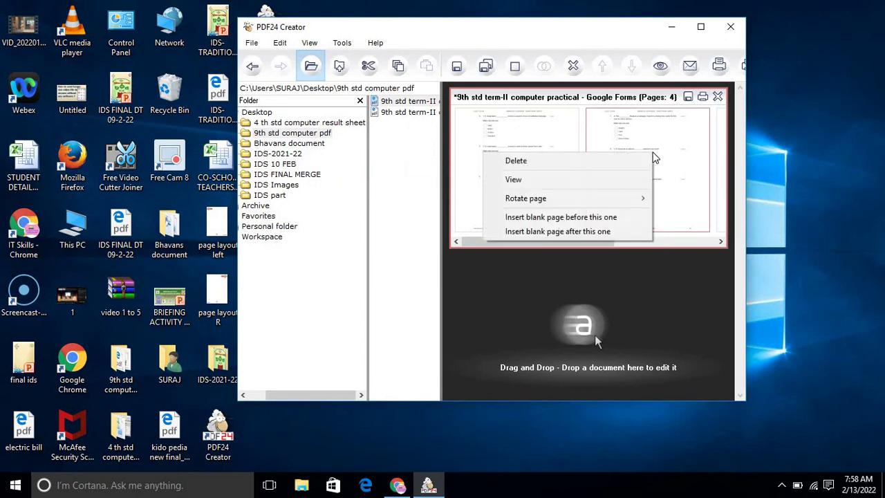
click(553, 163)
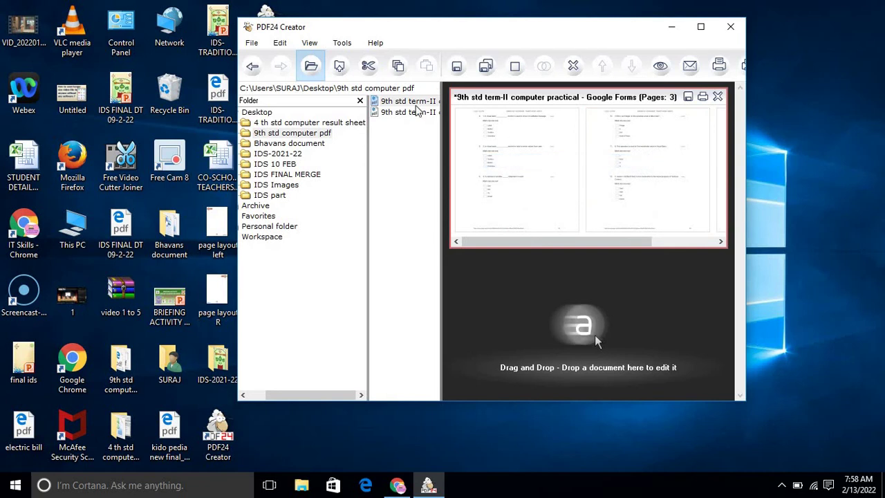
Drag 6.jpeg and the 15-page 7 to 20.pdf from IDS Images into the workspace.
click(282, 186)
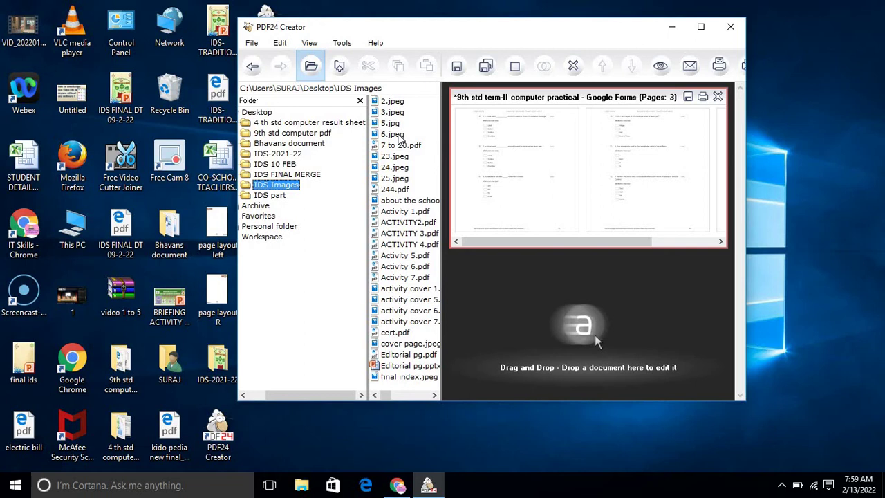
drag(399, 136, 587, 308)
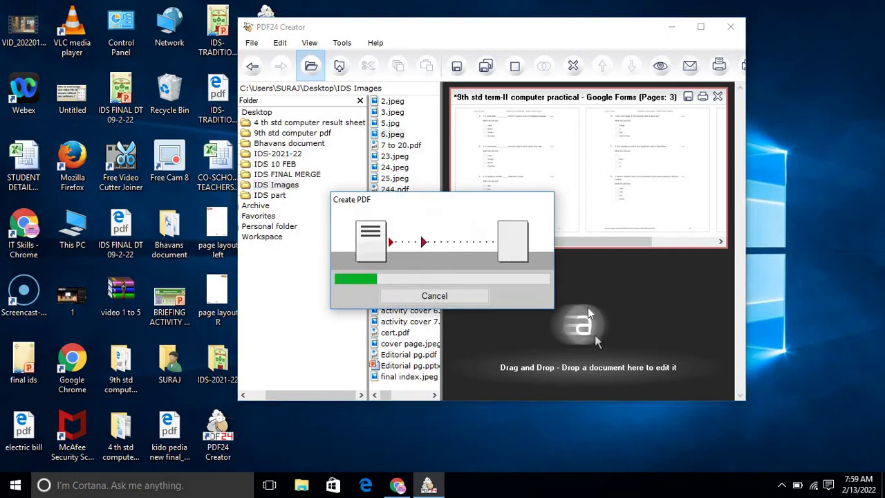
click(394, 146)
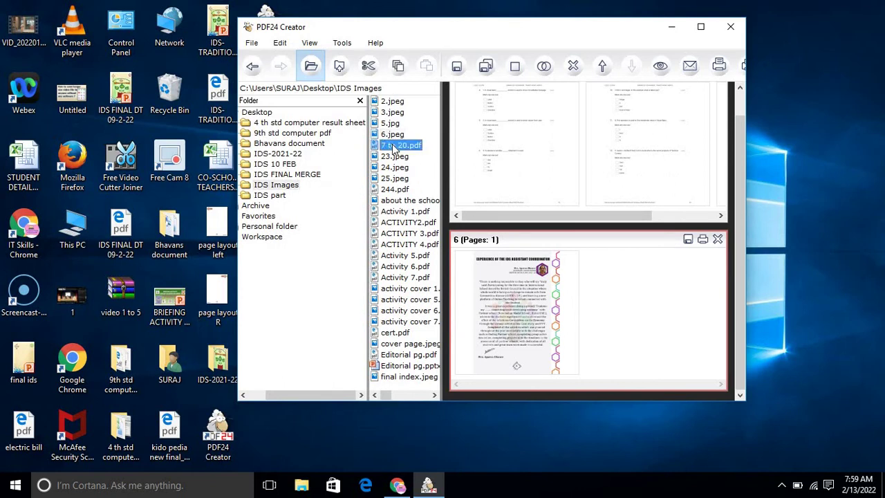
drag(394, 146, 598, 353)
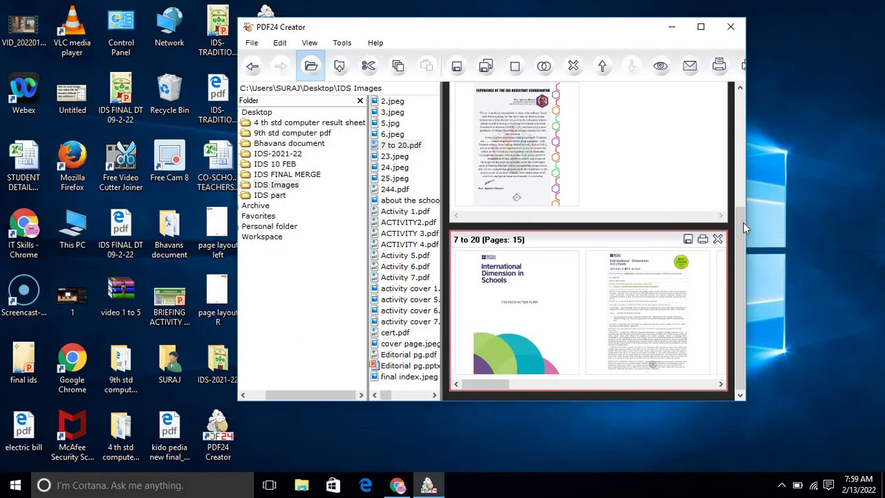
Move document 6, then 7 to 20, above the 9th std term-II document.
drag(742, 223, 738, 142)
click(639, 261)
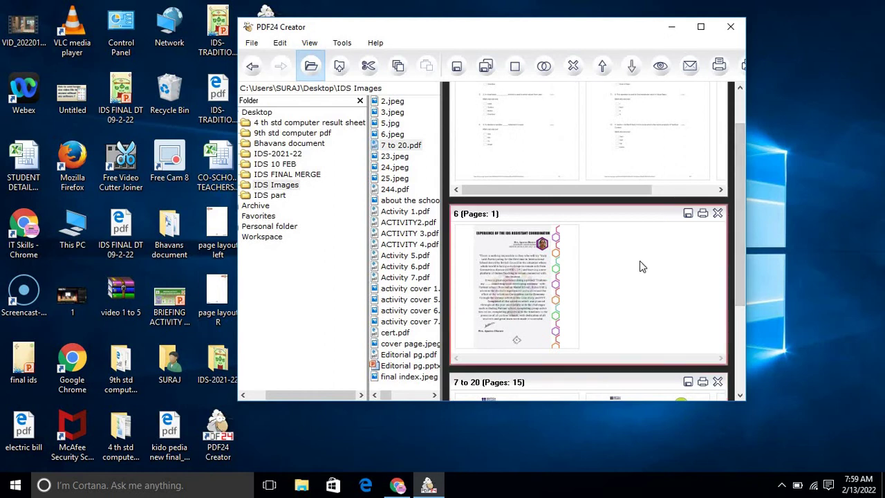
click(602, 67)
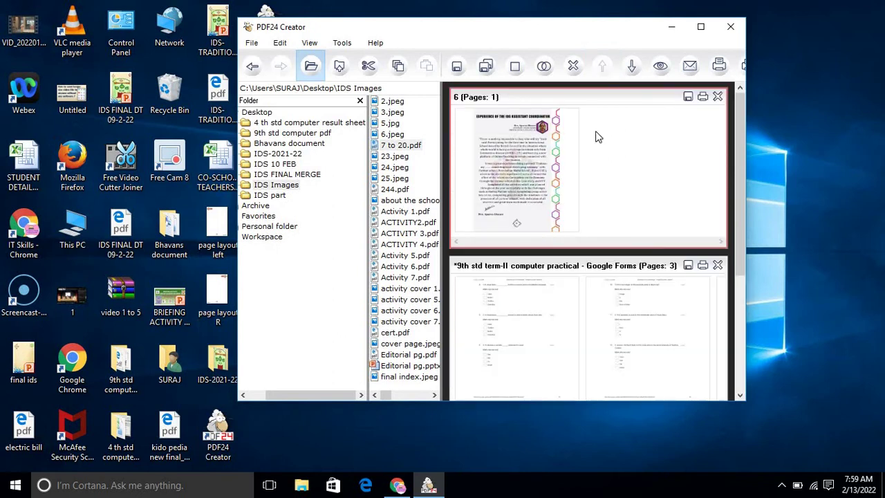
click(527, 151)
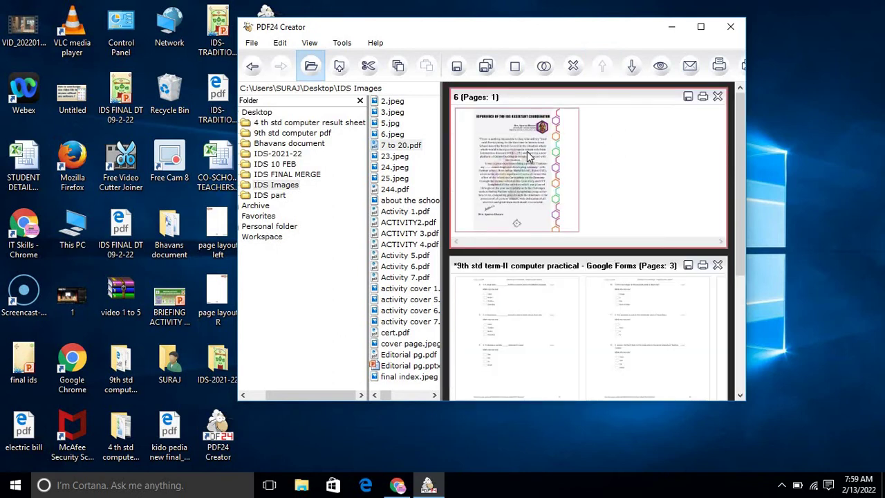
click(632, 69)
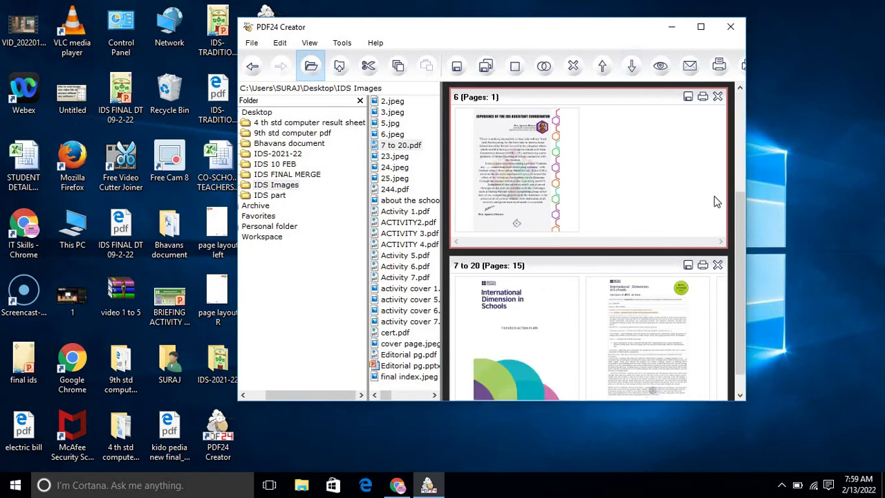
drag(738, 212, 738, 330)
click(551, 316)
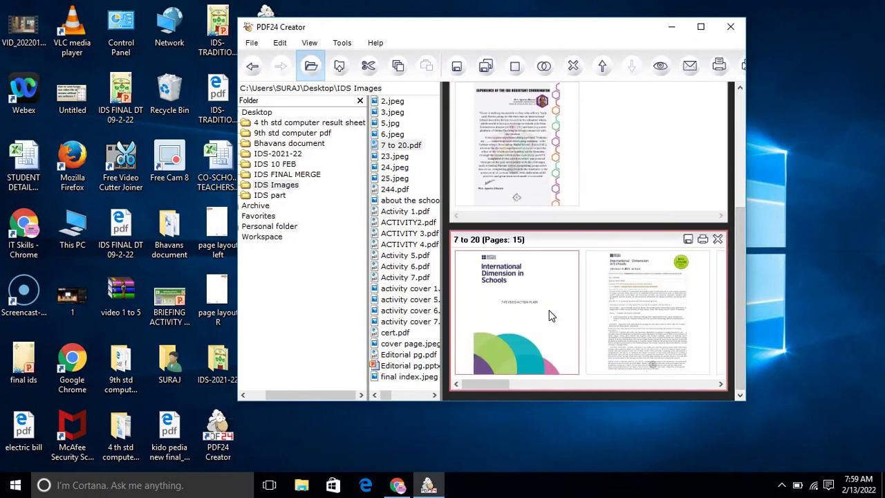
click(593, 273)
click(577, 236)
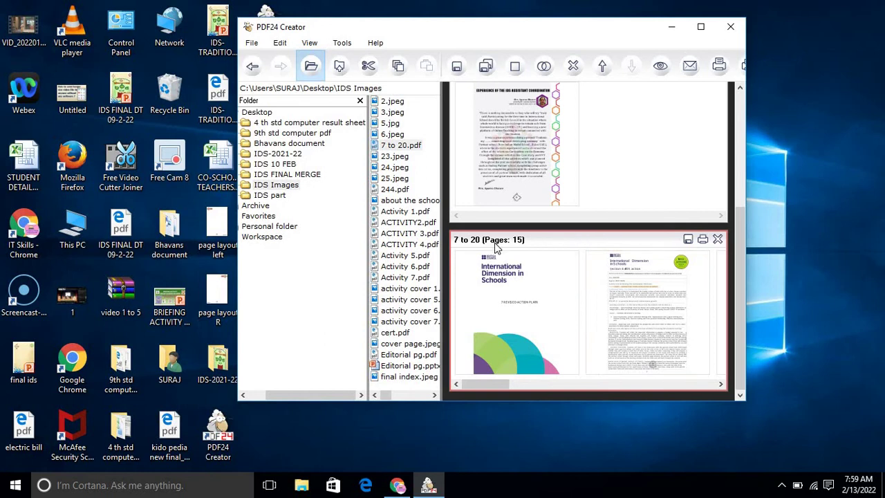
click(463, 270)
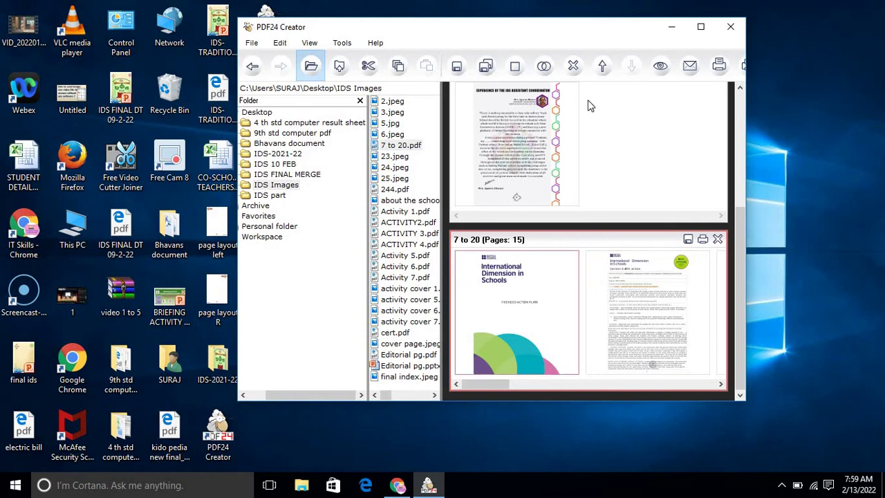
click(603, 69)
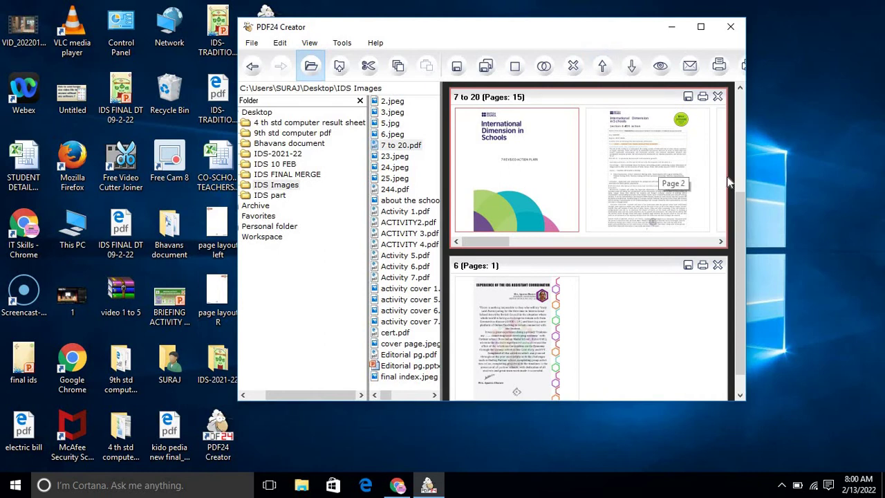
Put document 6 at the top and the 9th std term-II document below 7 to 20.
drag(741, 214, 693, 280)
click(600, 312)
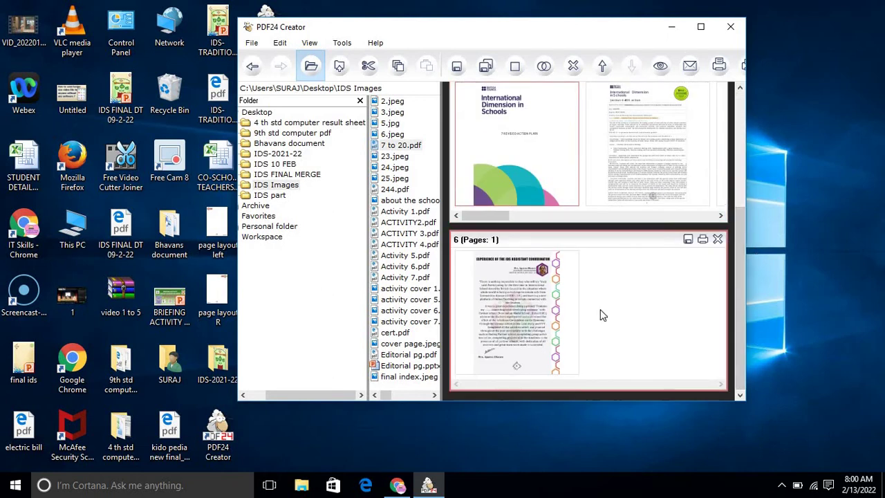
click(544, 294)
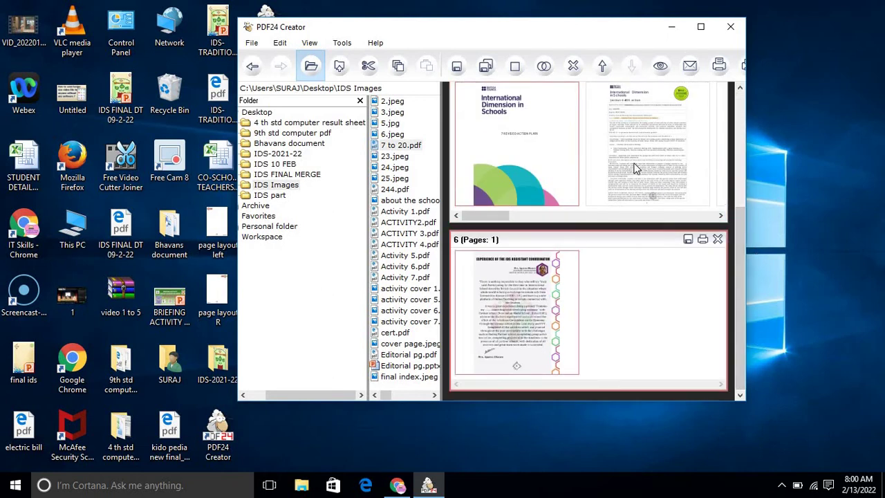
click(602, 67)
click(602, 70)
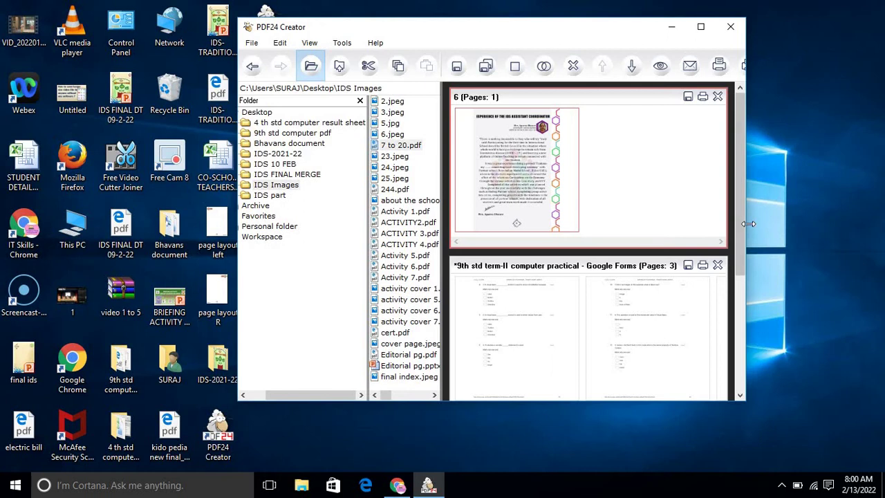
scroll(739, 287, down, 3)
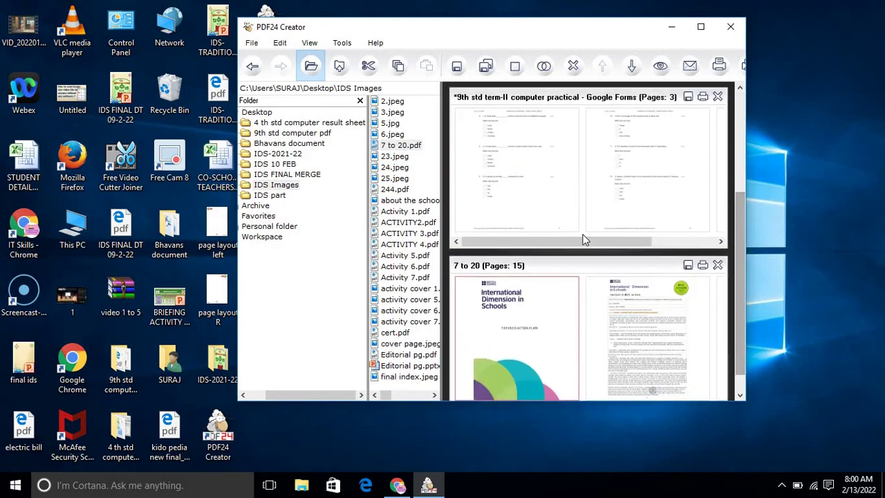
click(587, 200)
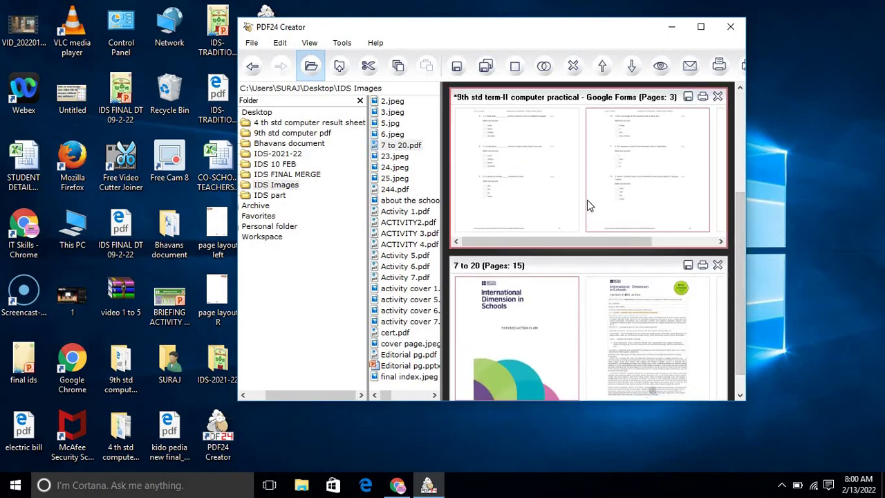
click(632, 67)
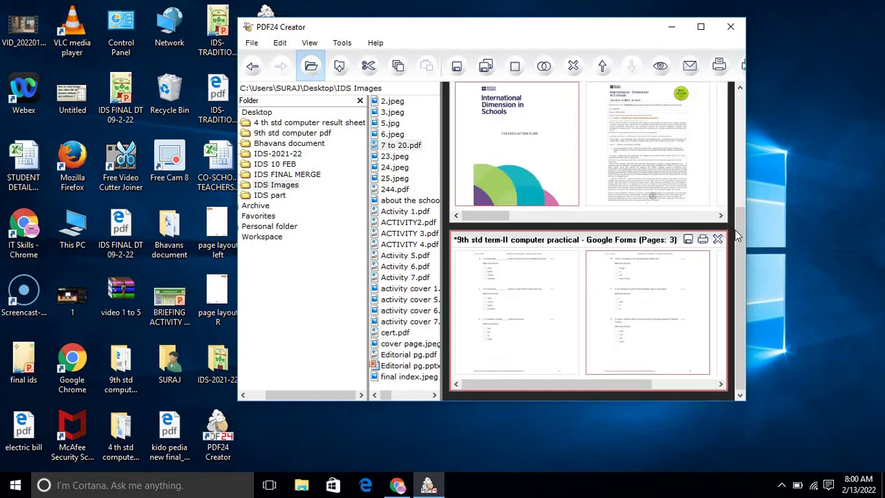
drag(739, 229, 733, 136)
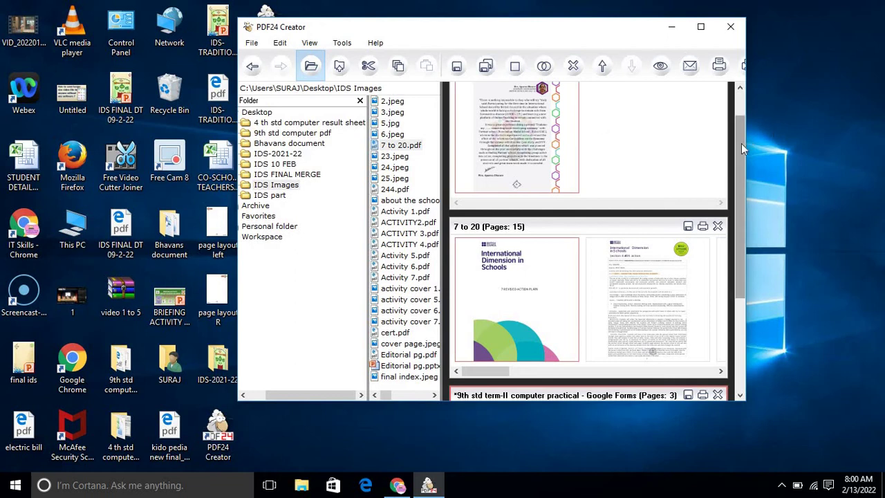
drag(740, 143, 741, 116)
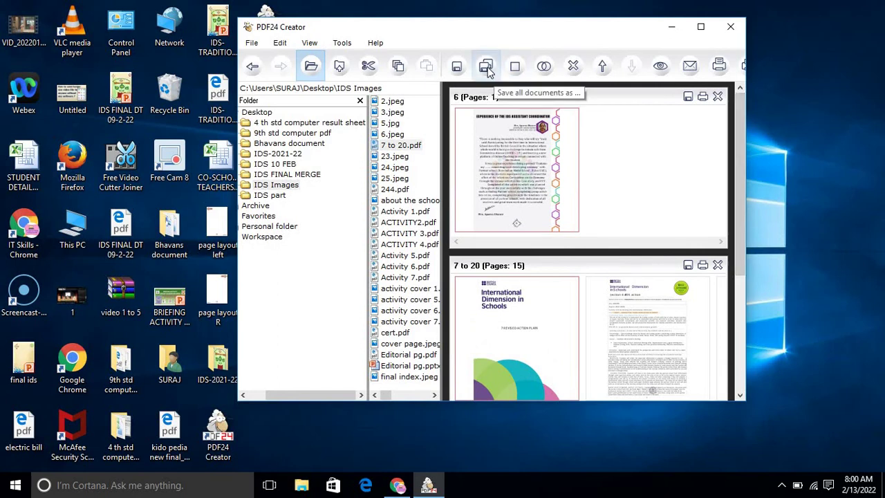
Merge all documents into Document0 and delete page 2 three times, going from 19 to 16 pages.
click(545, 68)
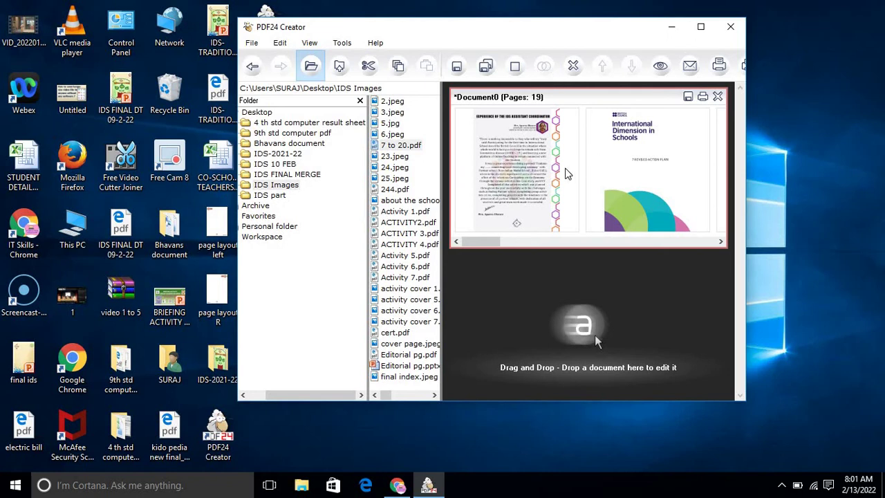
right_click(627, 169)
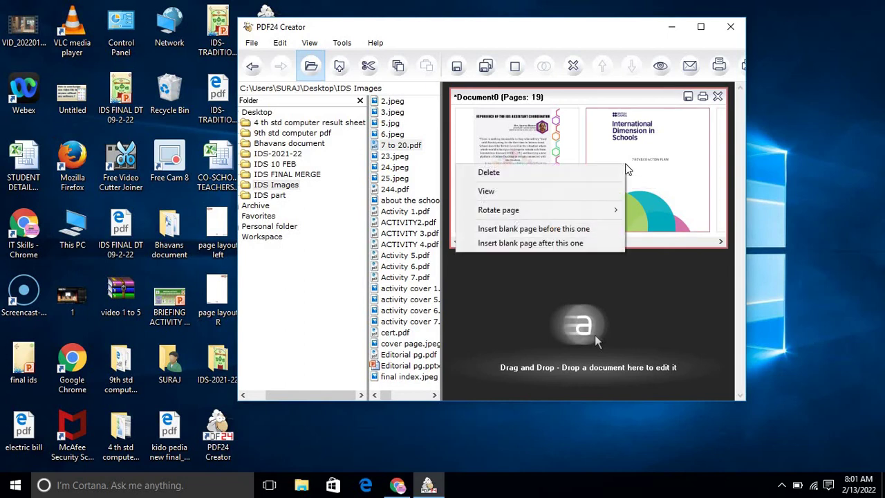
click(543, 172)
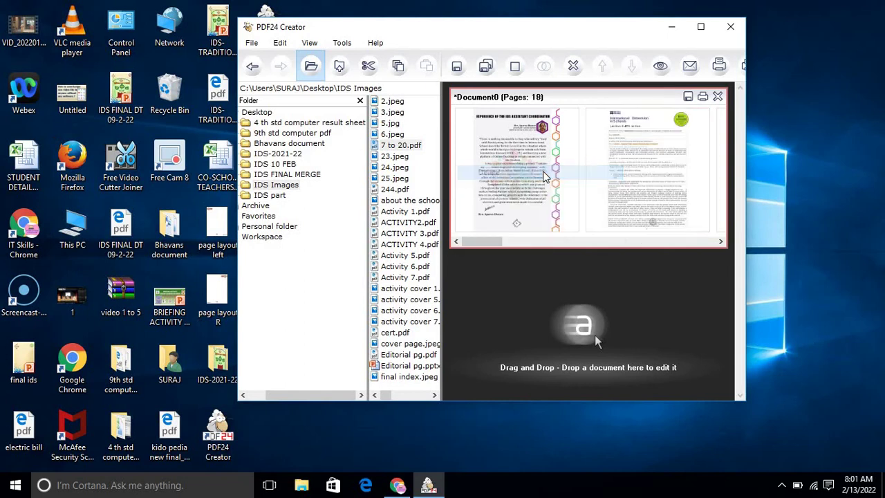
right_click(626, 163)
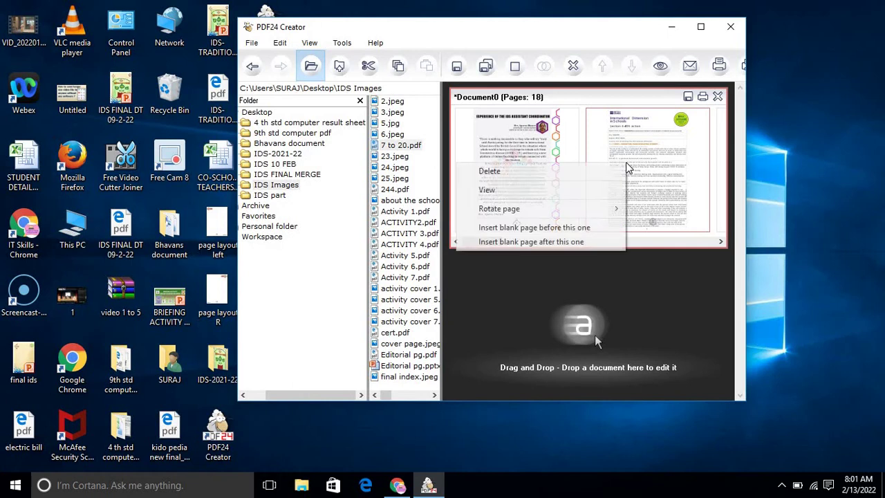
click(543, 172)
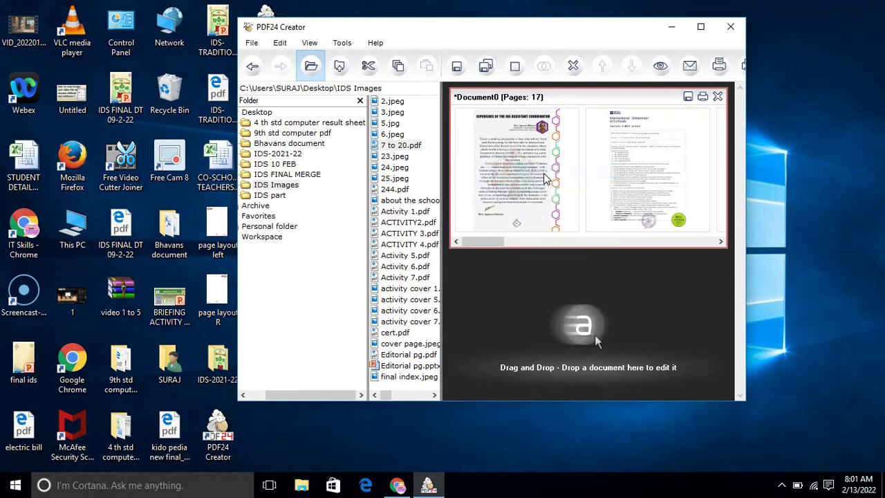
right_click(630, 157)
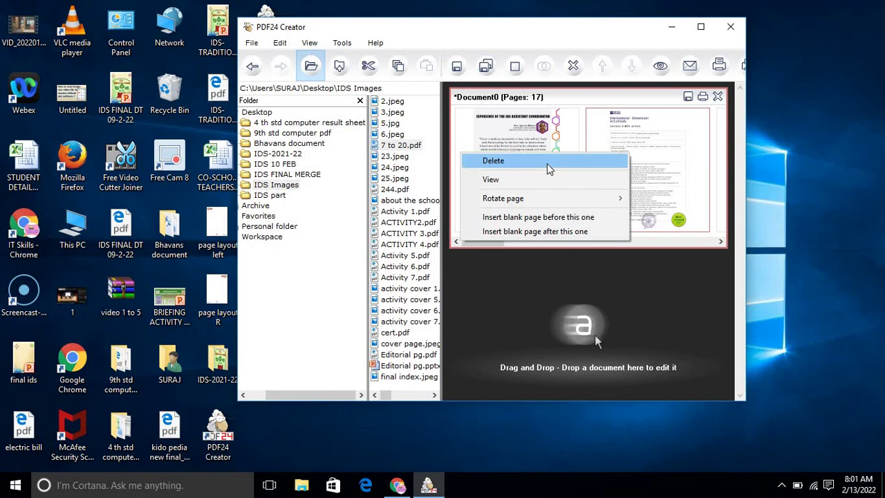
click(547, 163)
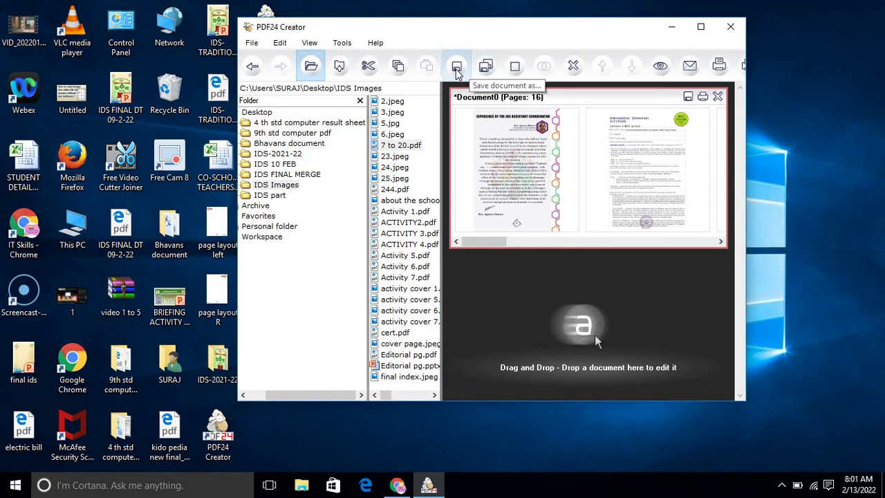
Save Document0 as a PDF to the Desktop with the General settings.
click(456, 70)
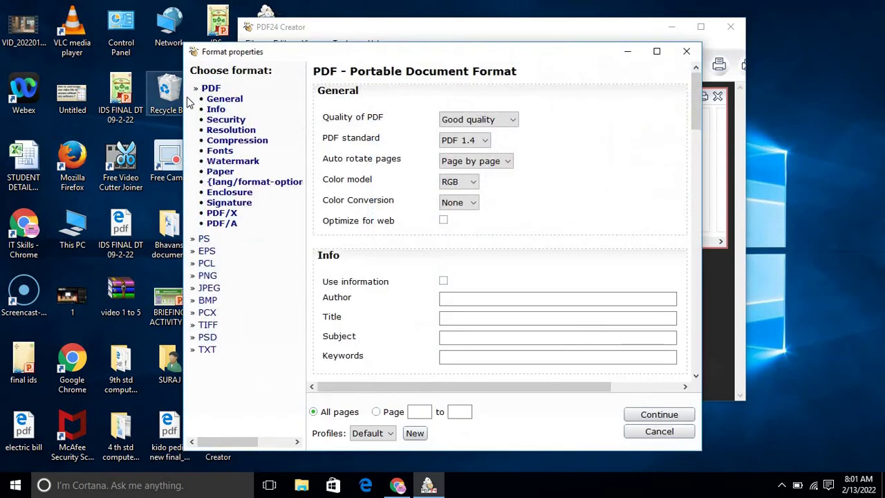
click(218, 100)
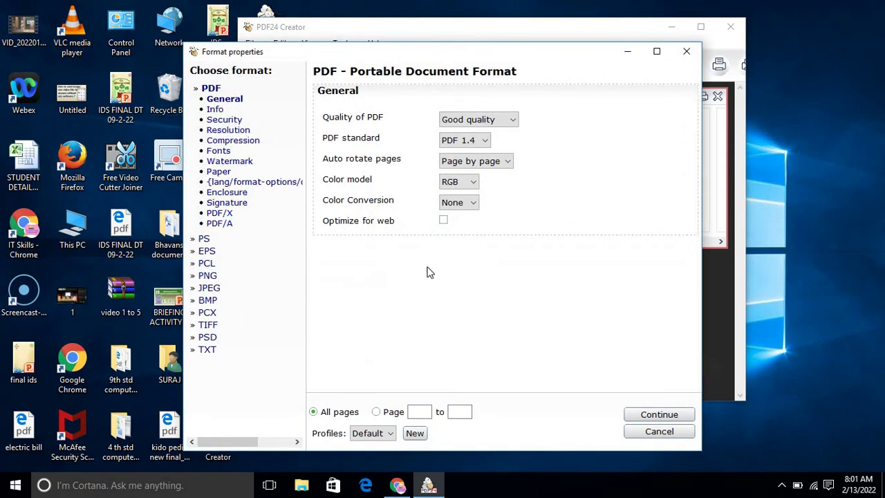
click(666, 414)
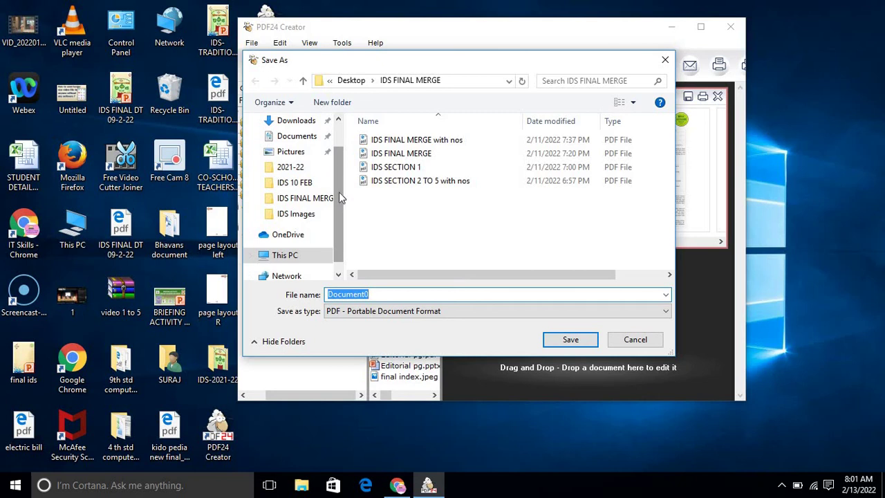
scroll(341, 221, down, 1)
scroll(337, 159, up, 2)
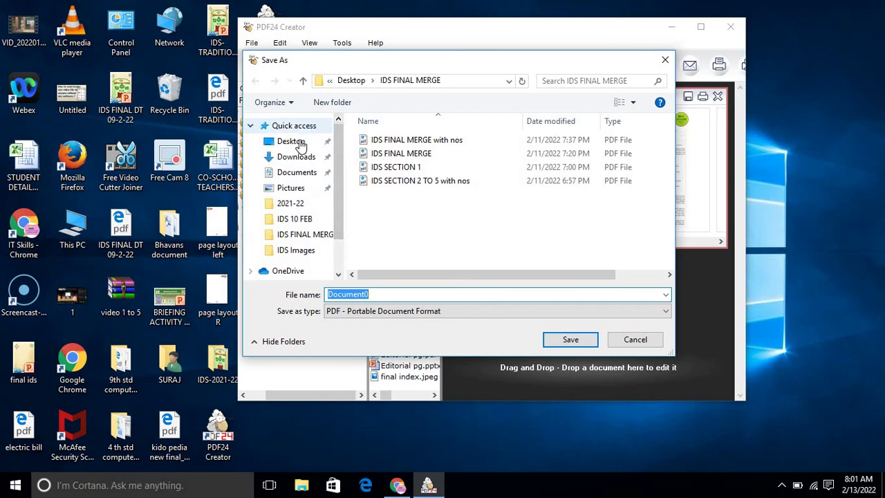
click(297, 141)
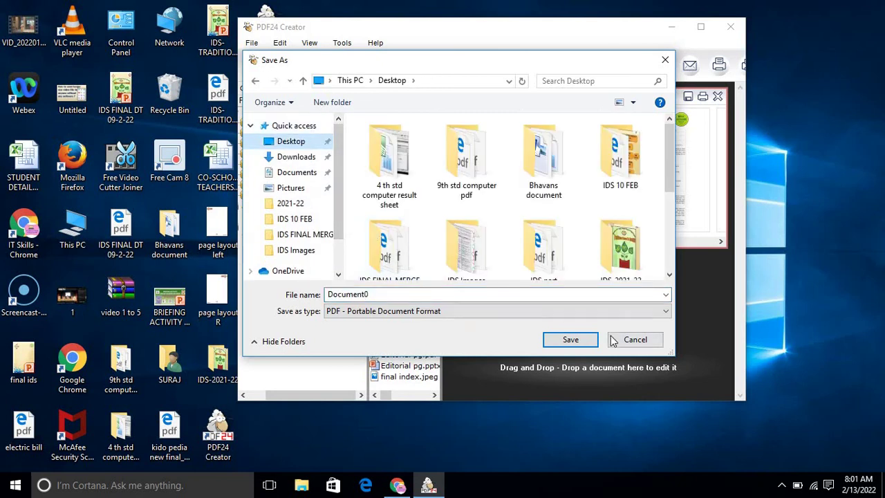
click(564, 341)
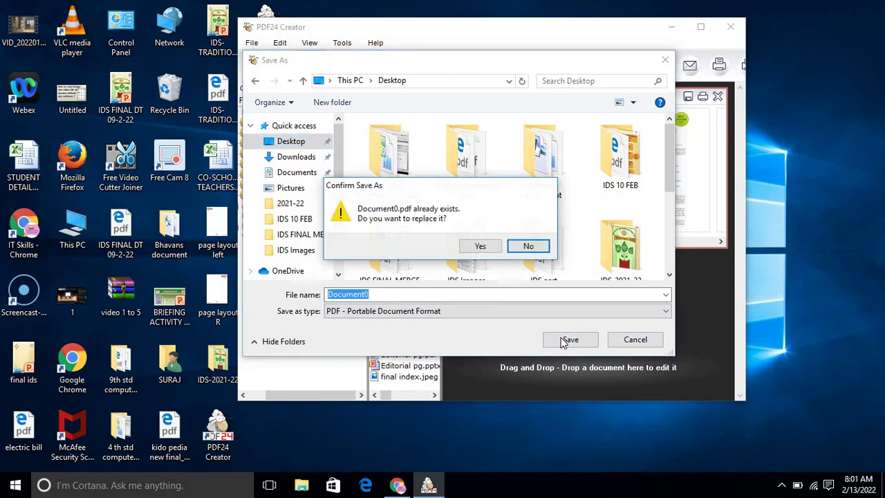
Replace the existing Document0.pdf, close PDF24 Creator, and open the 16-page file to check it, then close it.
click(484, 247)
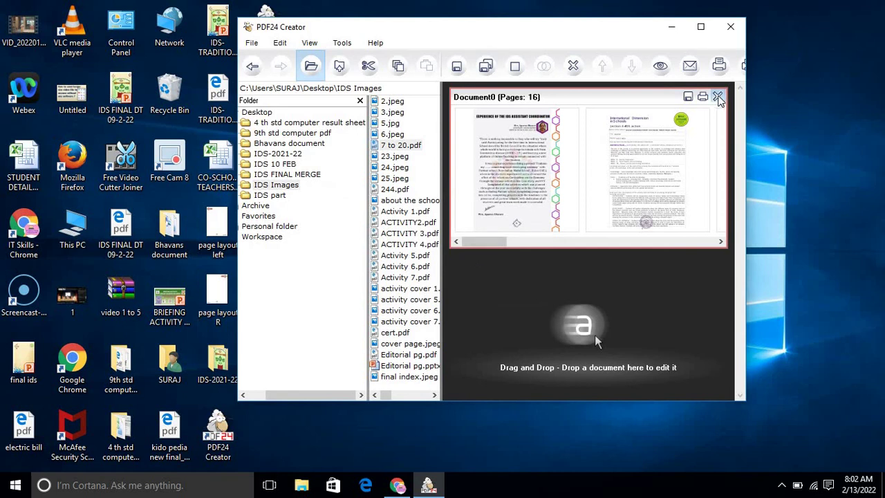
click(718, 98)
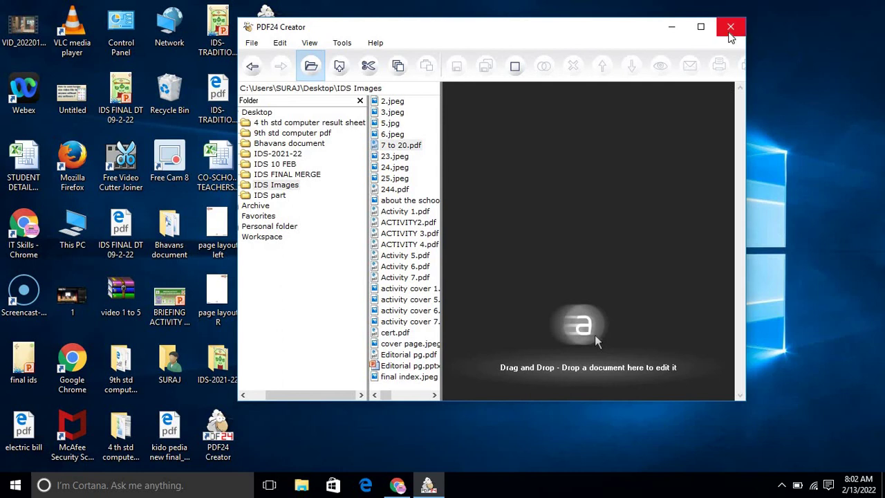
click(731, 33)
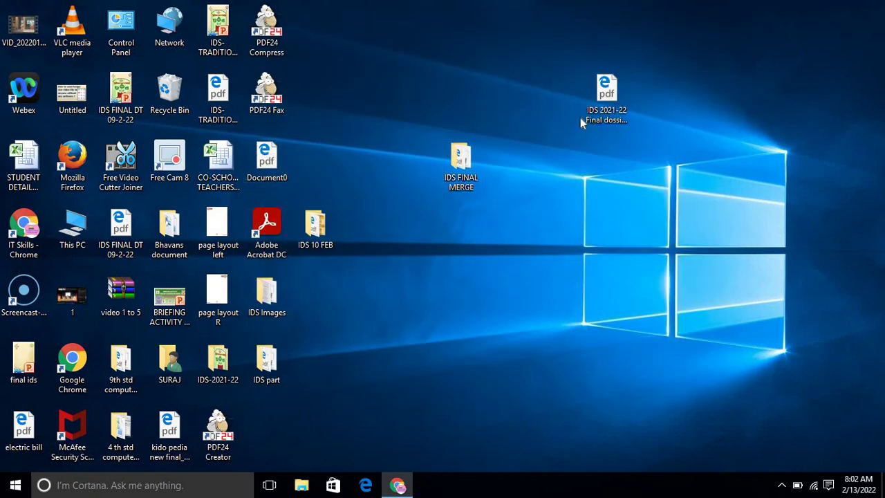
double_click(267, 165)
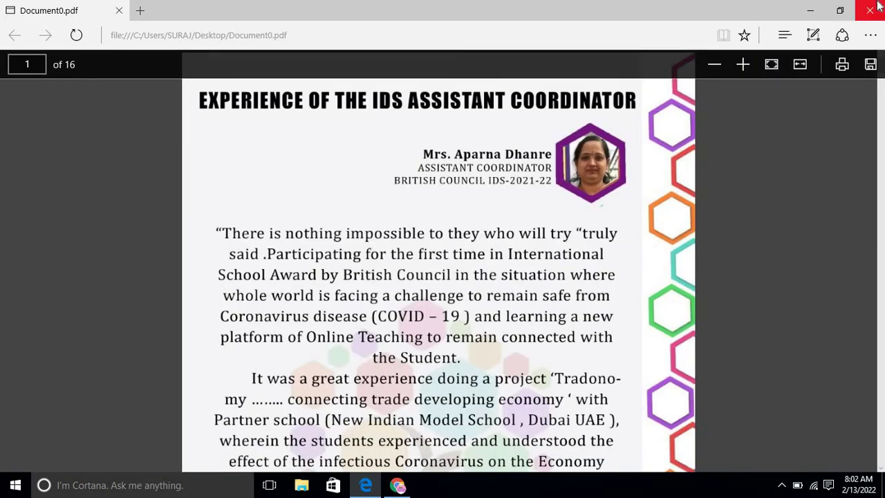
click(872, 10)
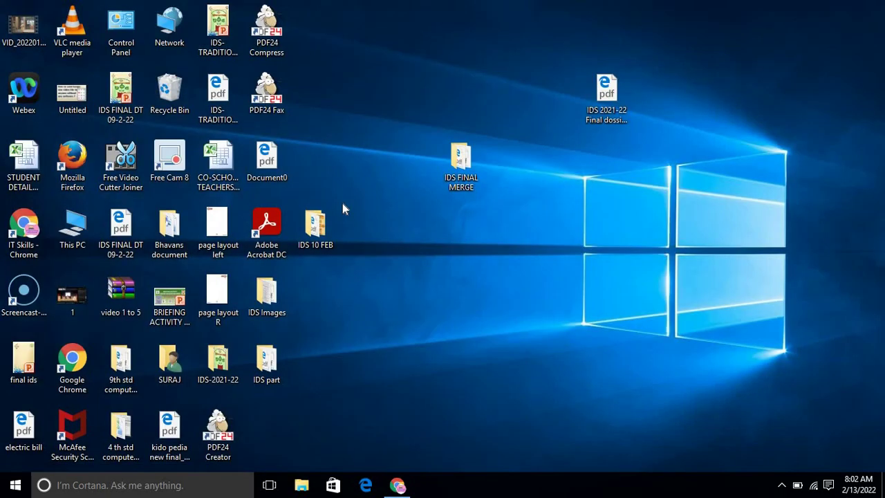